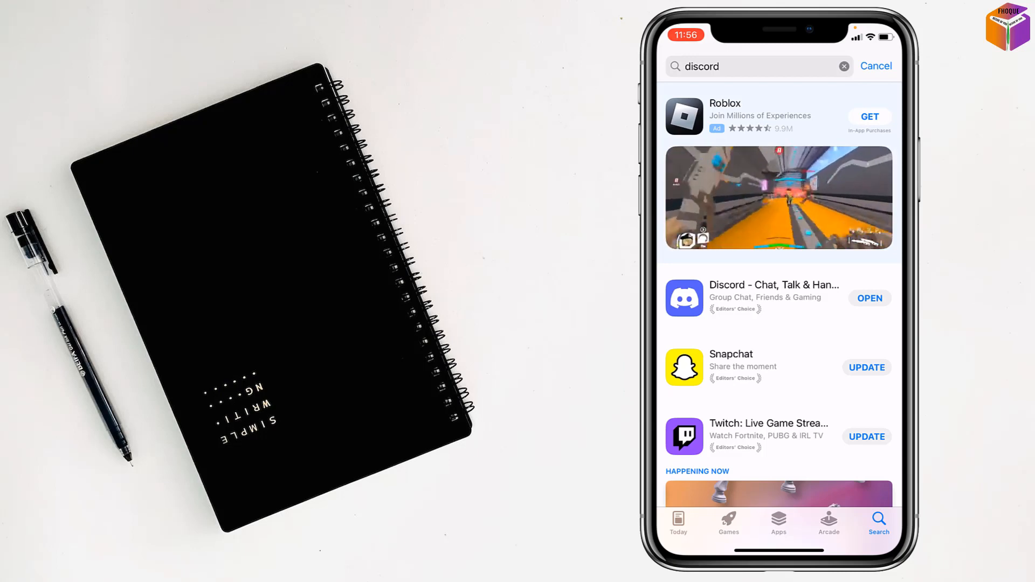
Launch the already-installed Discord app from its App Store listing
left_click(870, 298)
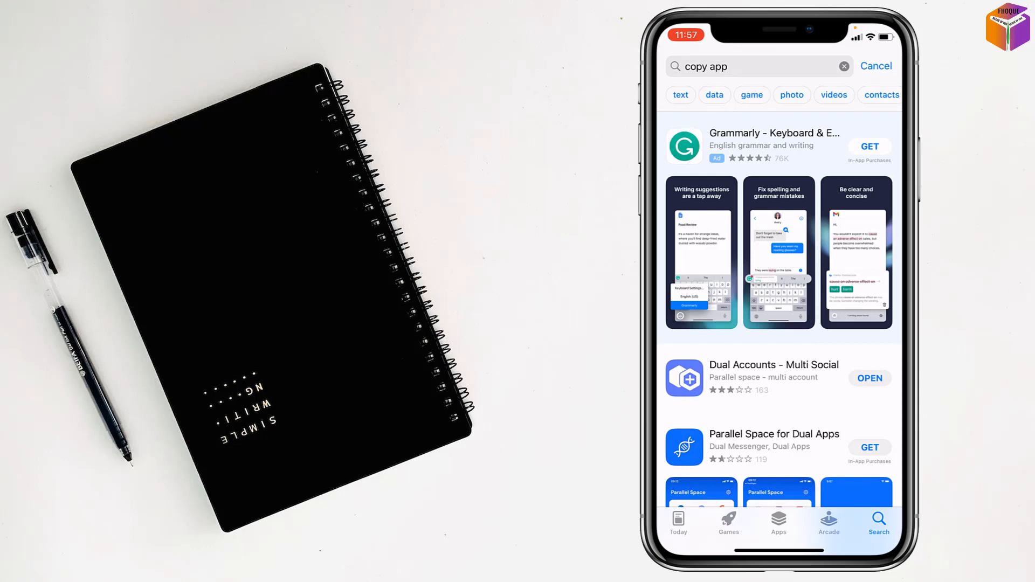
Launch the installed Dual Accounts app from the App Store results
left_click(870, 378)
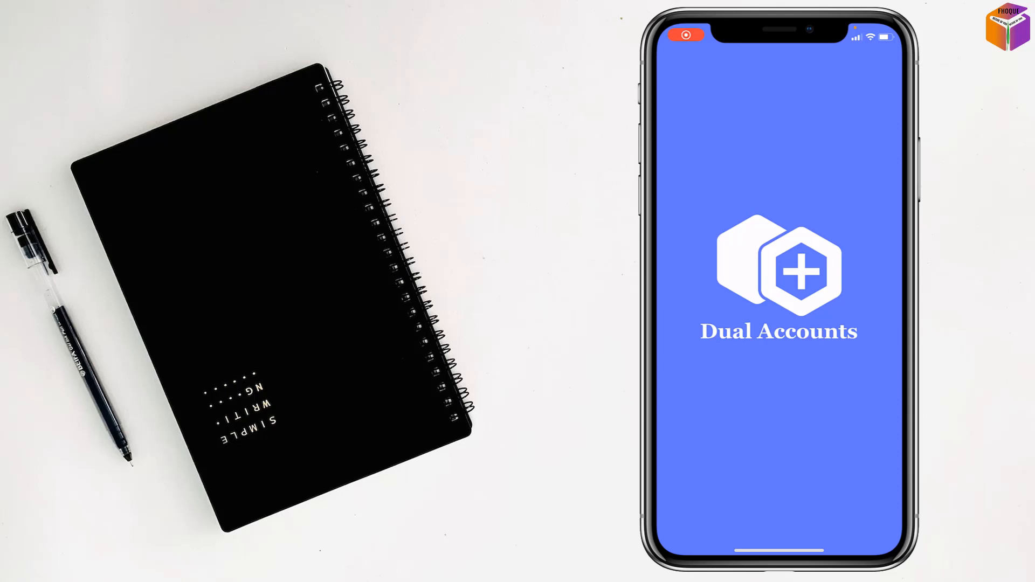